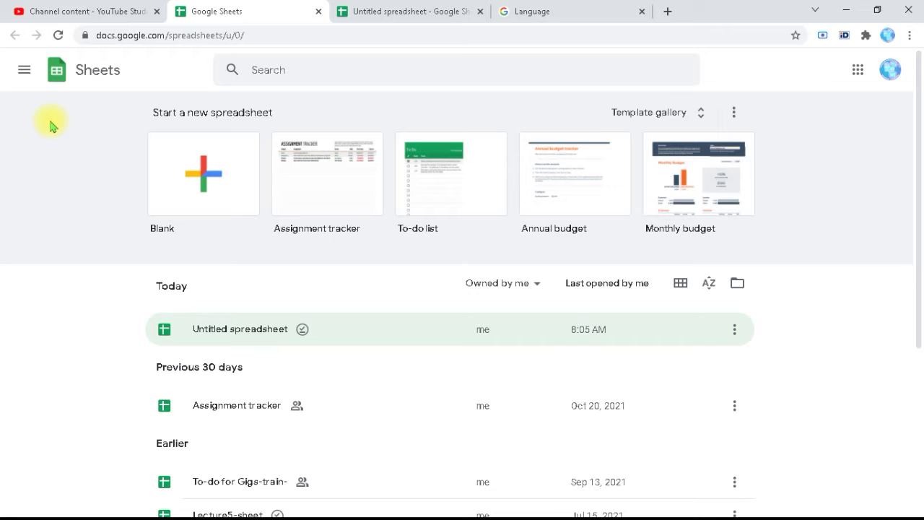
Step: Check the Sheets home settings and close them with the language left unchanged
click(24, 75)
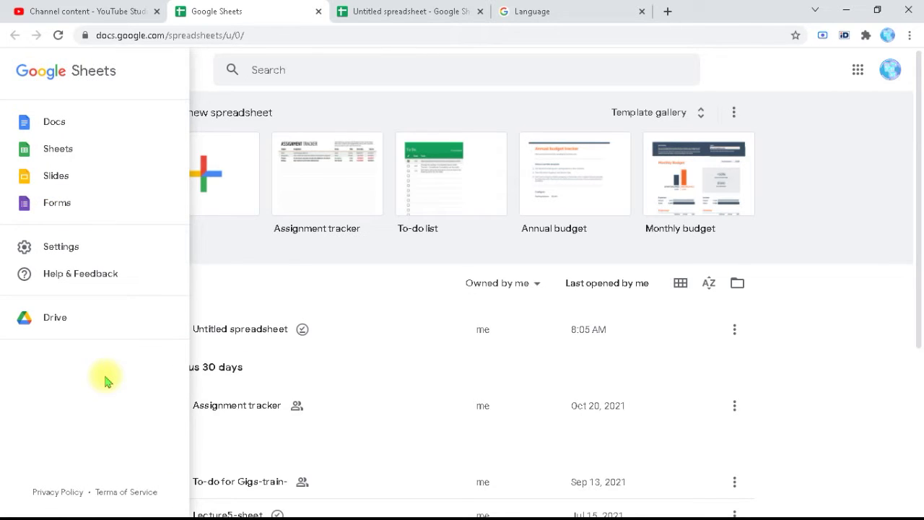
click(80, 244)
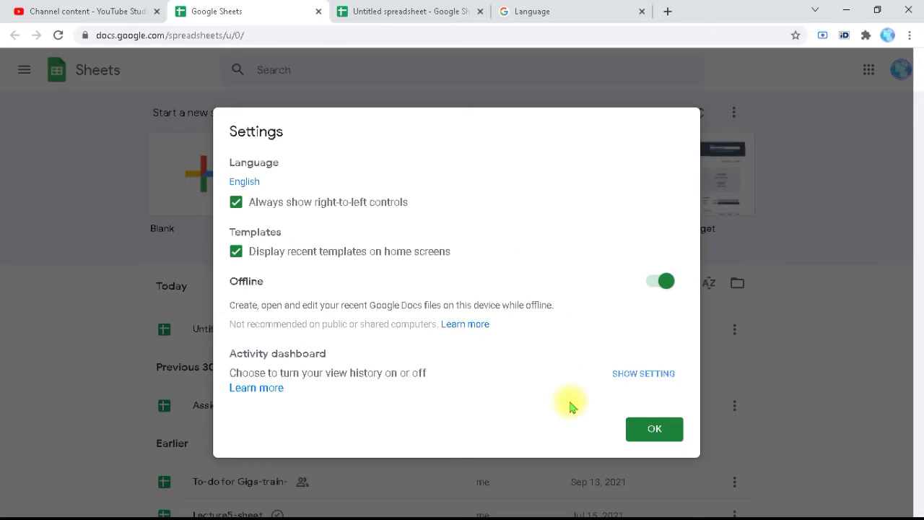
click(643, 438)
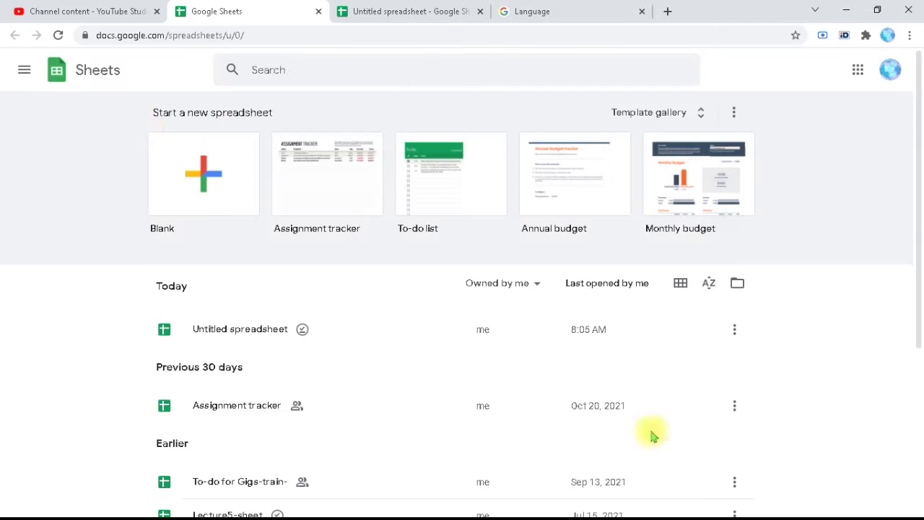
Step: Open the Untitled spreadsheet's settings and go to the account page to change the display language
click(372, 13)
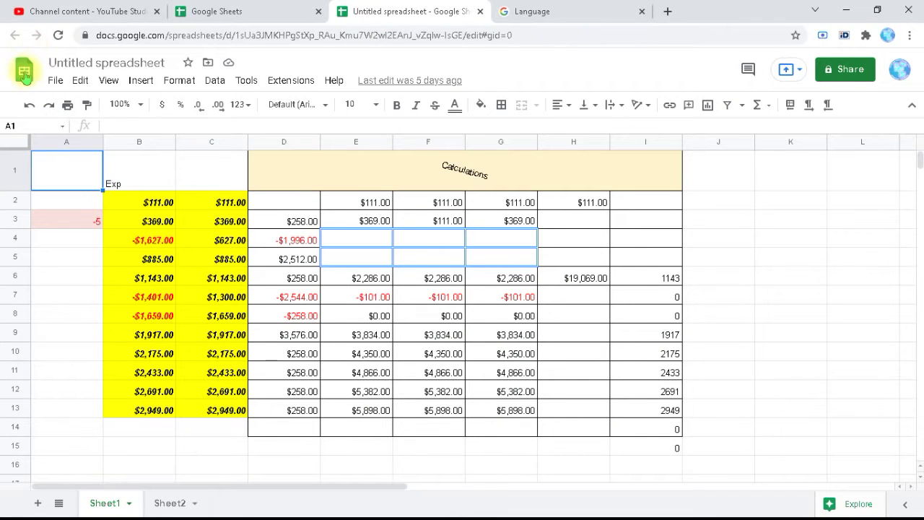
click(57, 83)
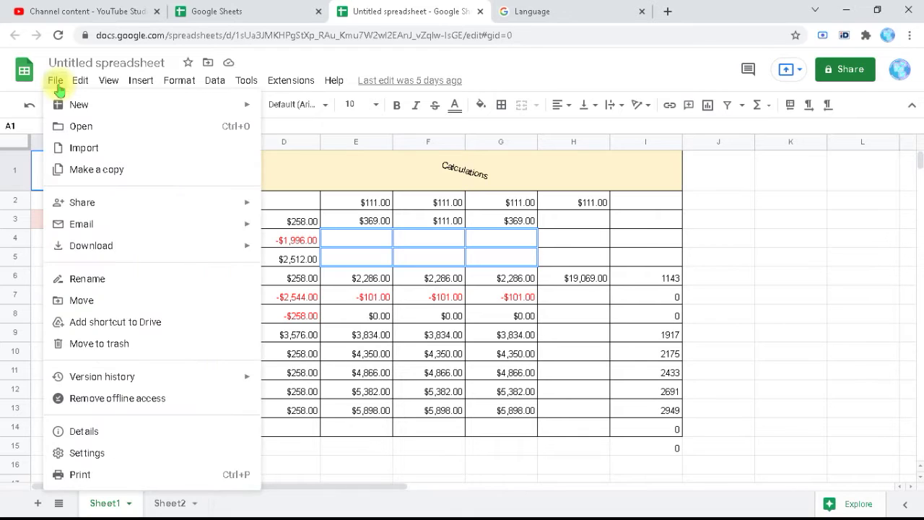
click(88, 453)
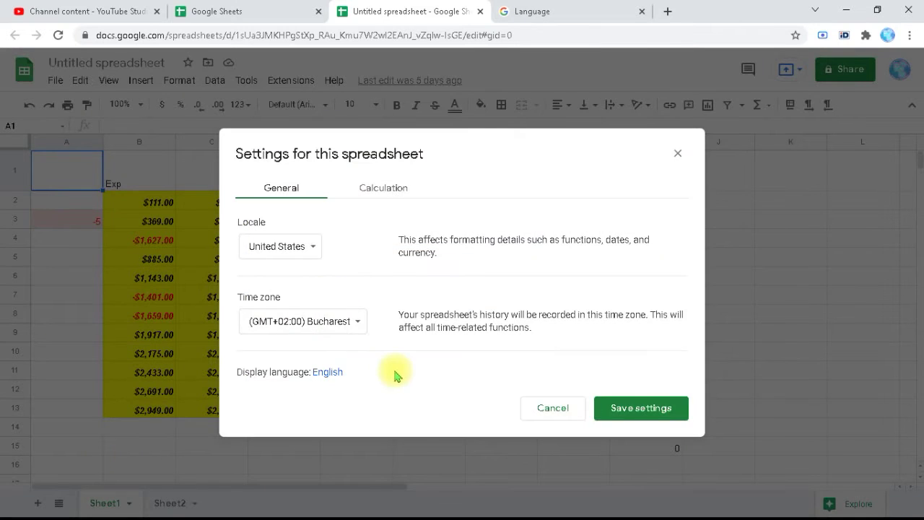
click(332, 375)
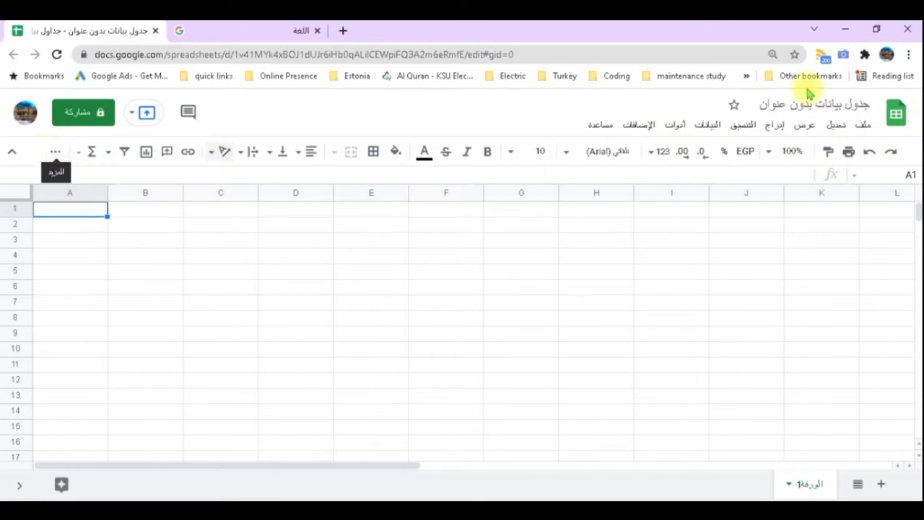
Step: Reduce Chrome's page zoom from 110% to 100%, select cell C3, then return to the account language page
click(908, 54)
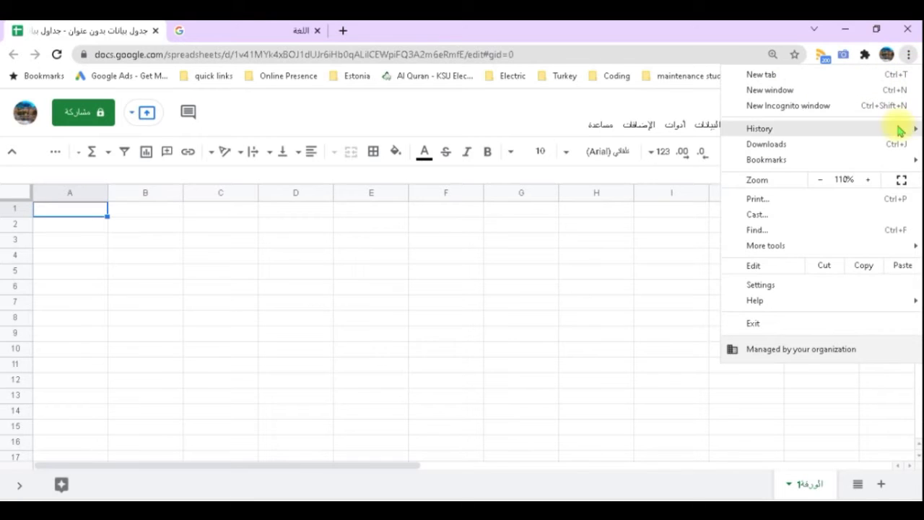
click(822, 180)
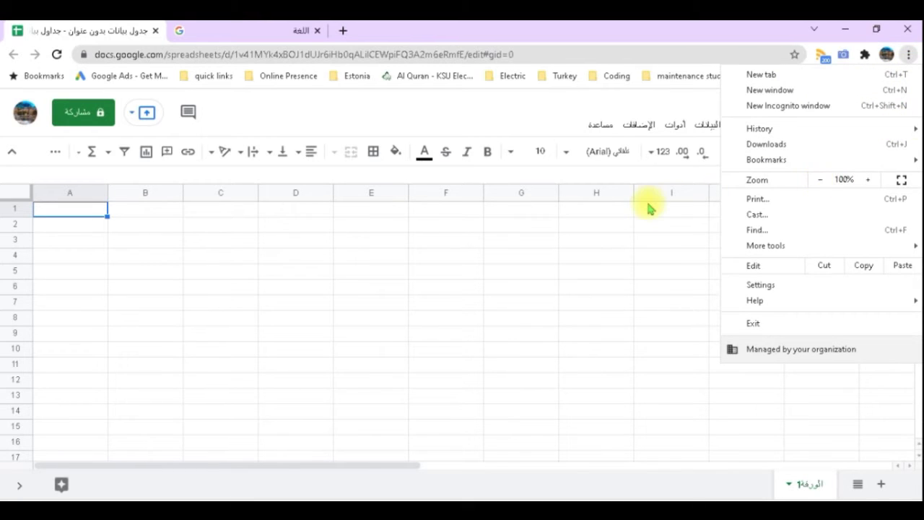
click(213, 226)
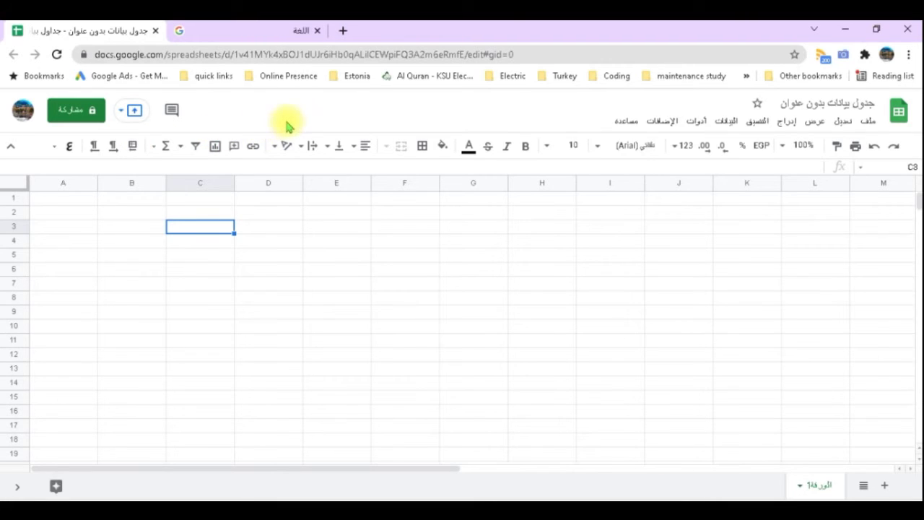
click(248, 27)
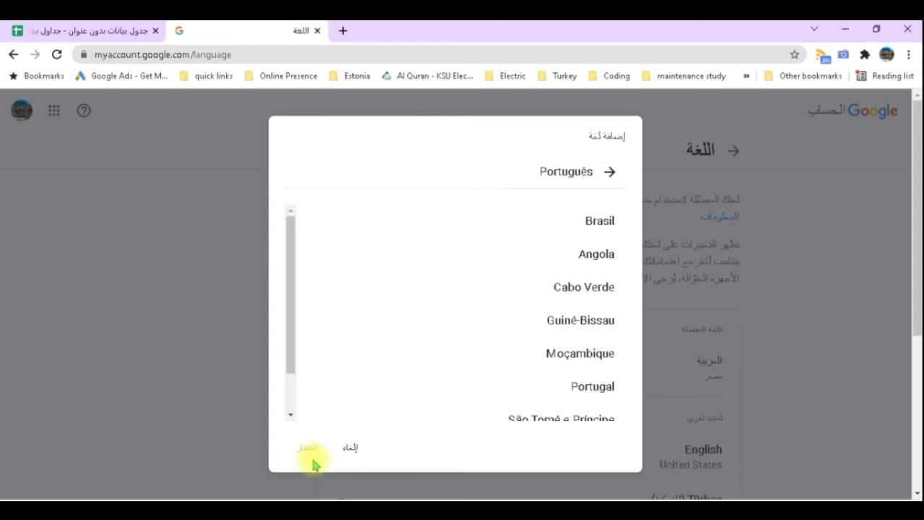
Step: Scroll the Português regional variants in the add-language dialog, from Brasil through São Tomé e Príncipe
click(125, 32)
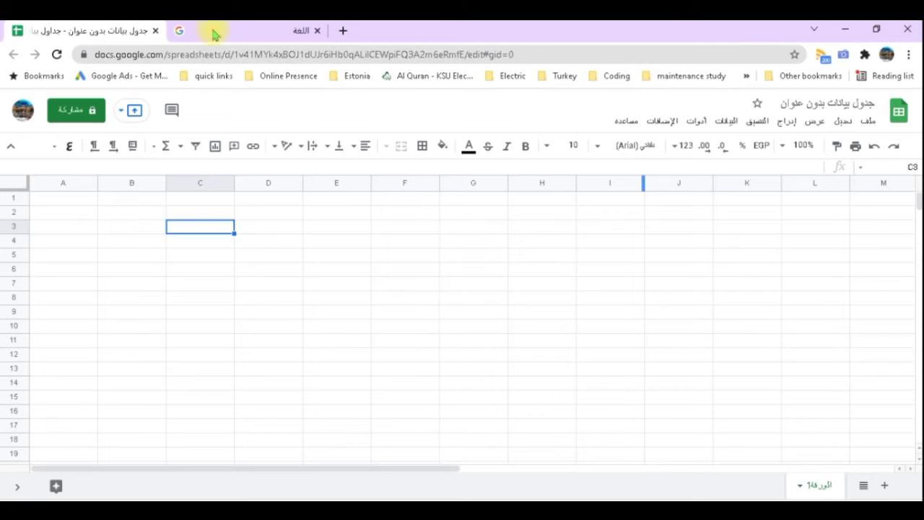
click(238, 32)
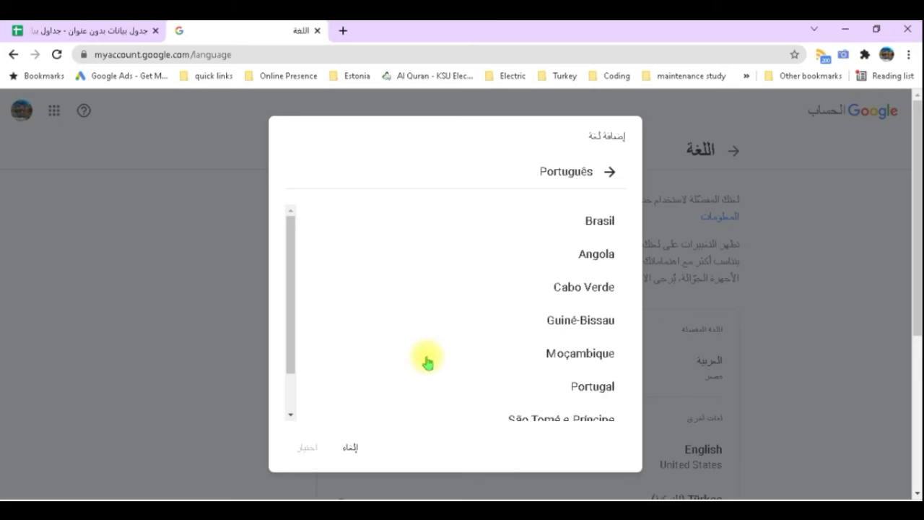
drag(290, 320, 305, 279)
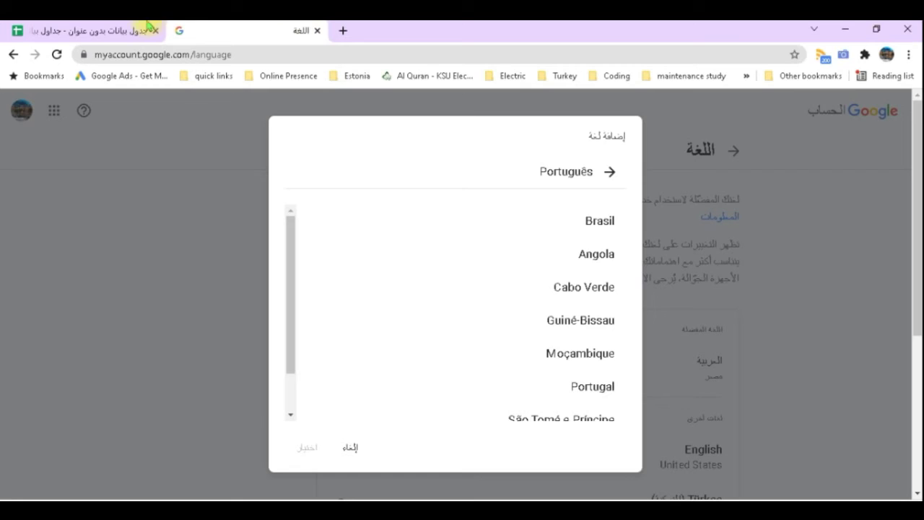
Step: Choose Brasil under Português and confirm it as the preferred Google Account language
click(121, 31)
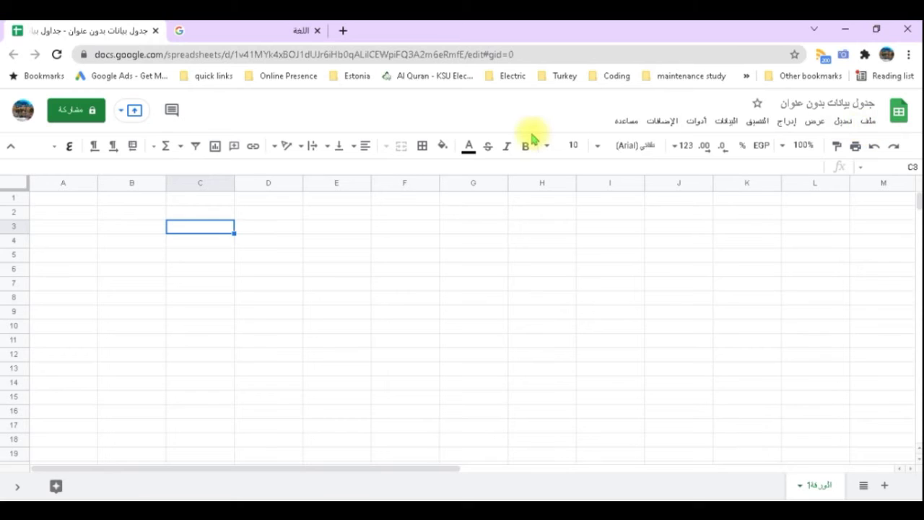
click(234, 34)
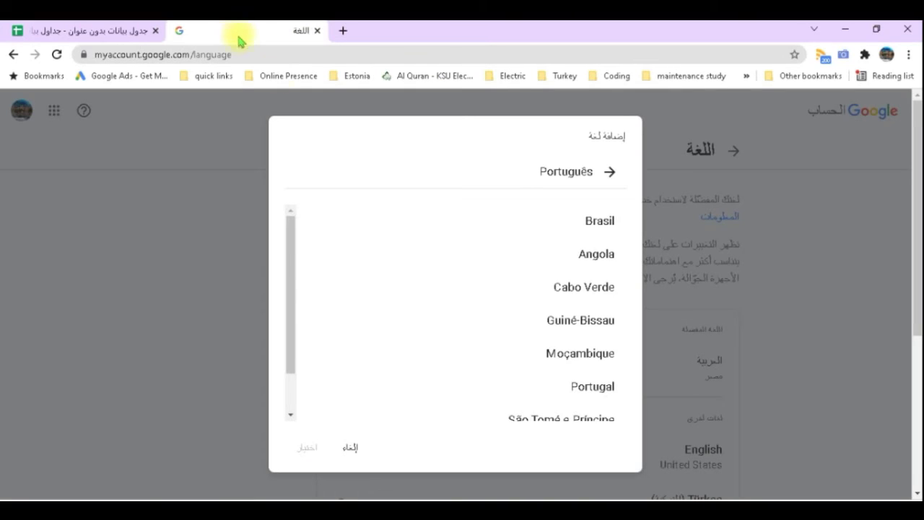
click(601, 228)
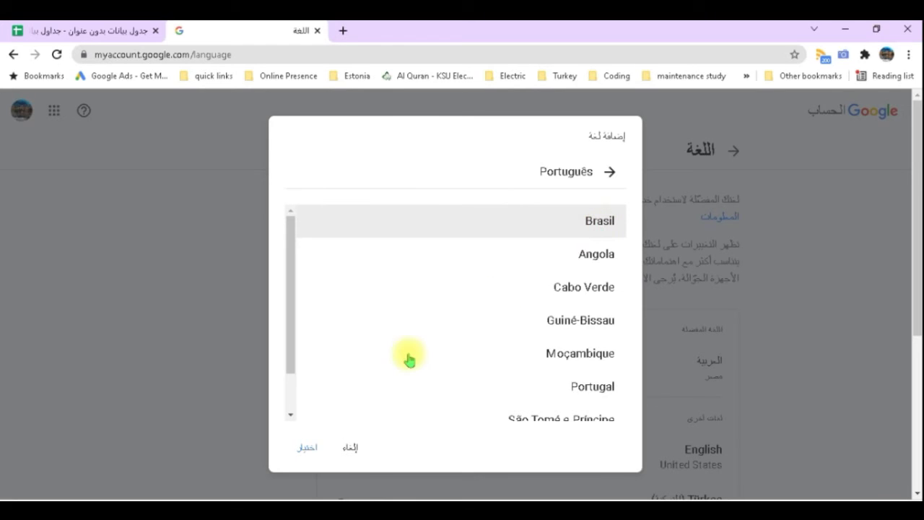
click(309, 447)
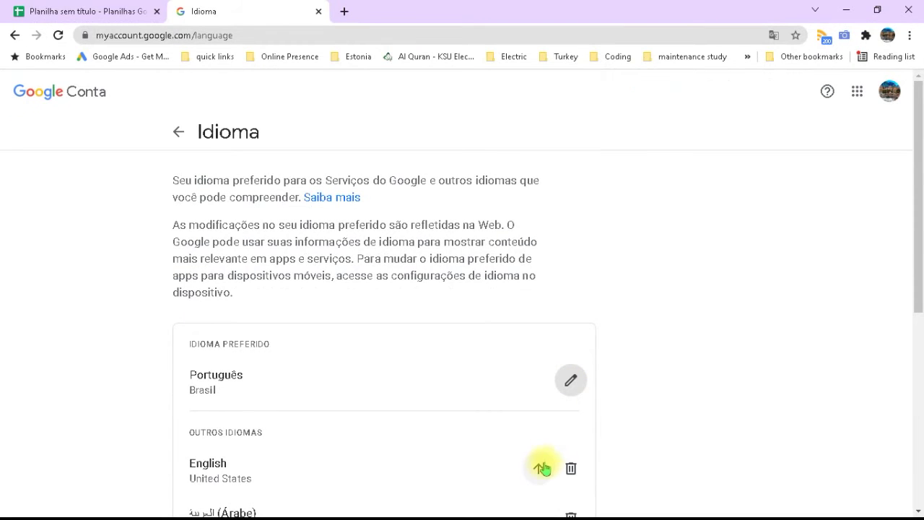
Step: Reload the spreadsheet so its interface appears in Portuguese, and select cell D3
click(538, 471)
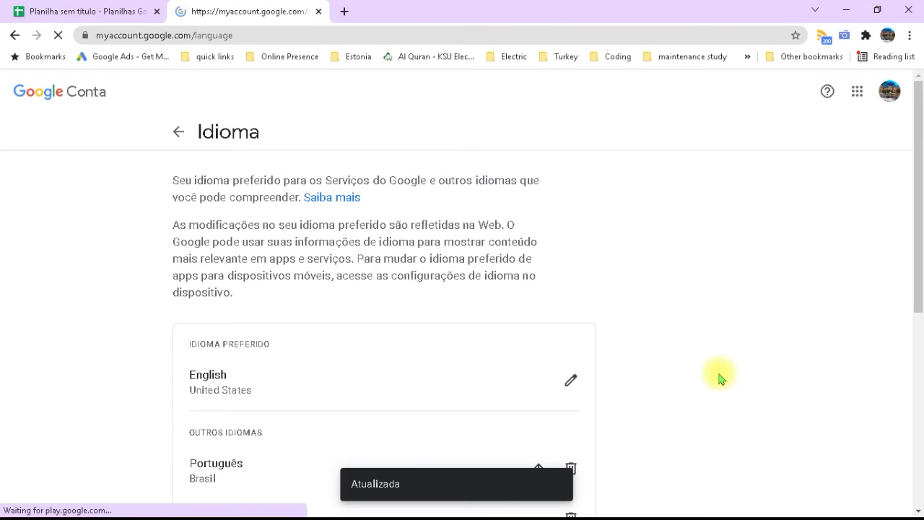
click(93, 11)
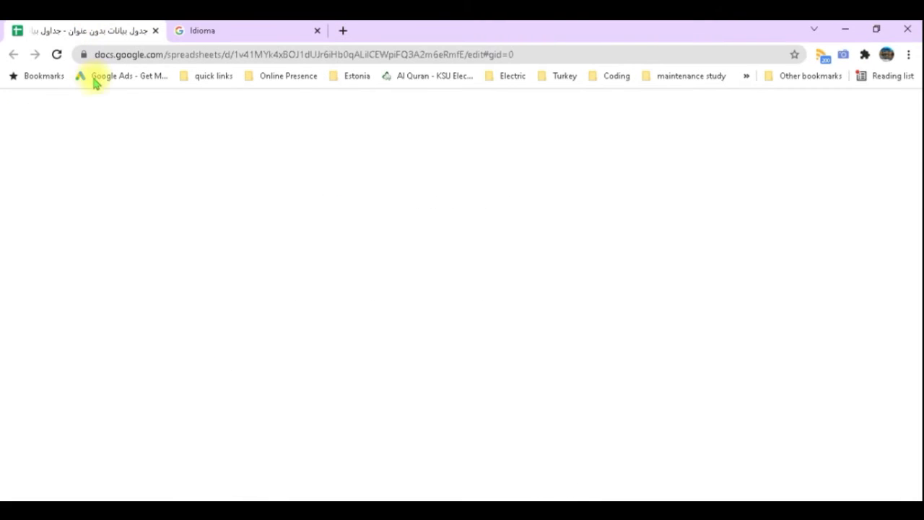
click(56, 54)
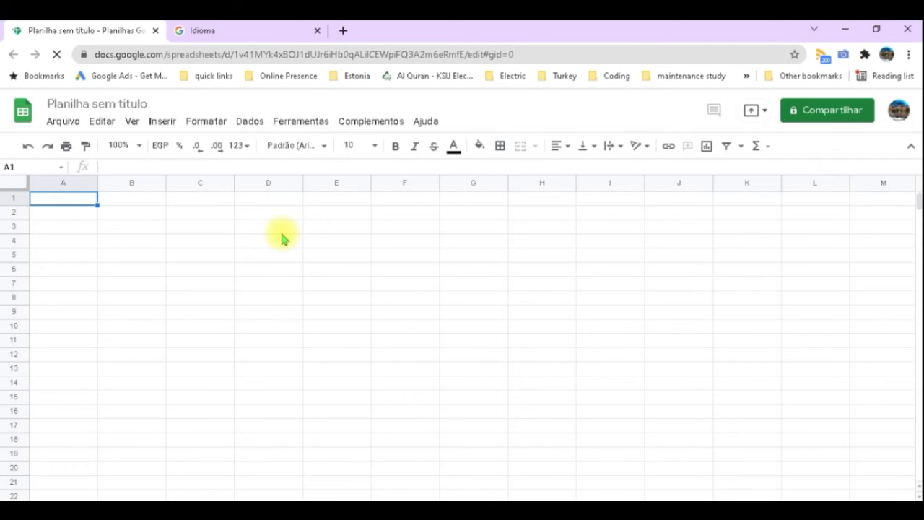
click(283, 231)
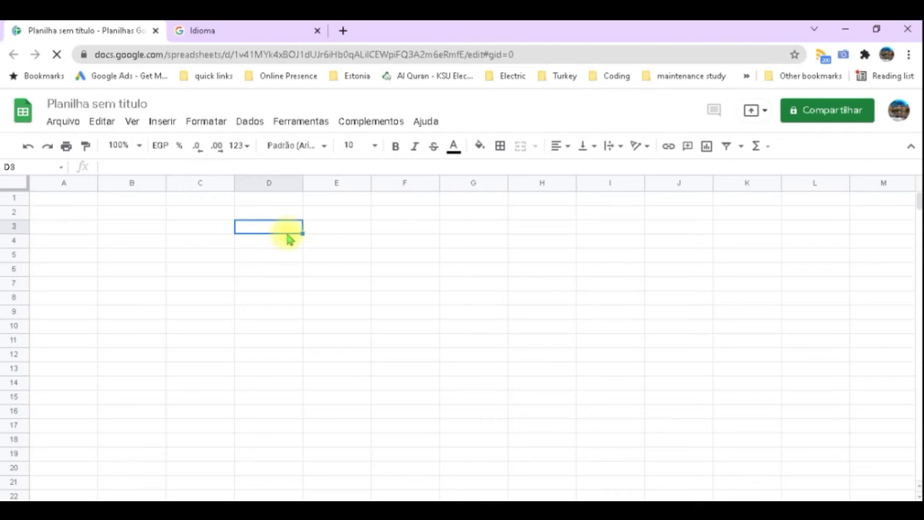
Step: Enter =sum(B3+C3) in D3 by clicking B3 and C3, giving a result of 0
text(=sum)
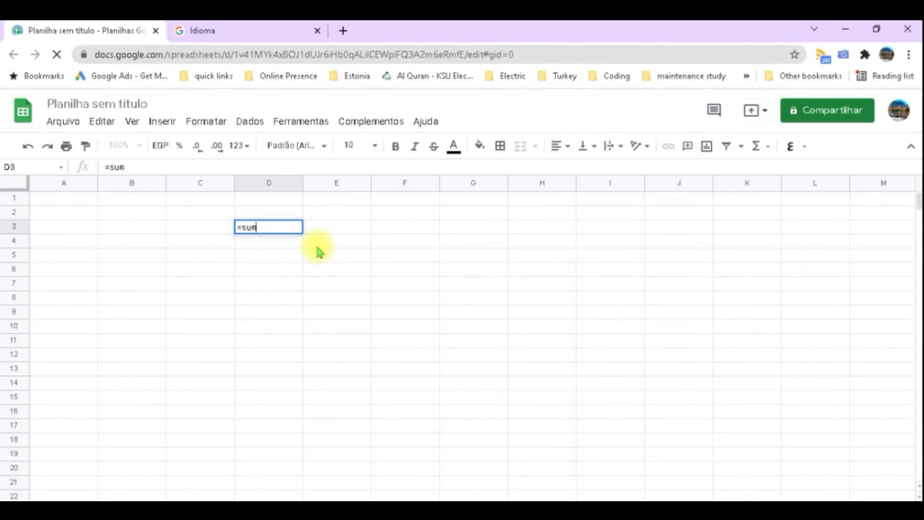
text(()
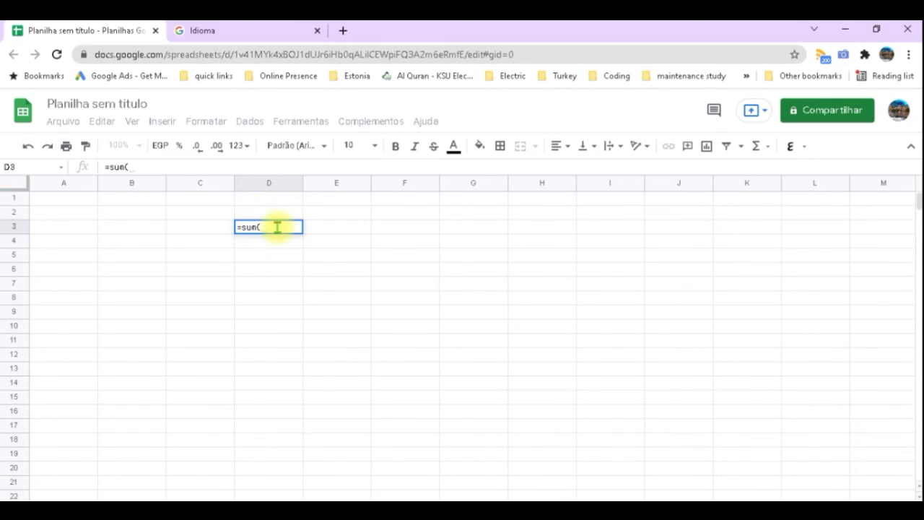
click(145, 227)
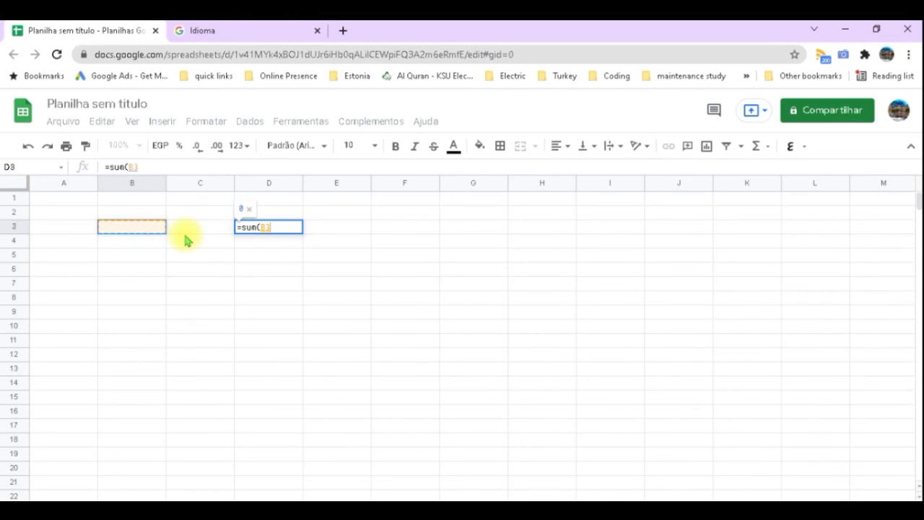
text(+)
click(213, 227)
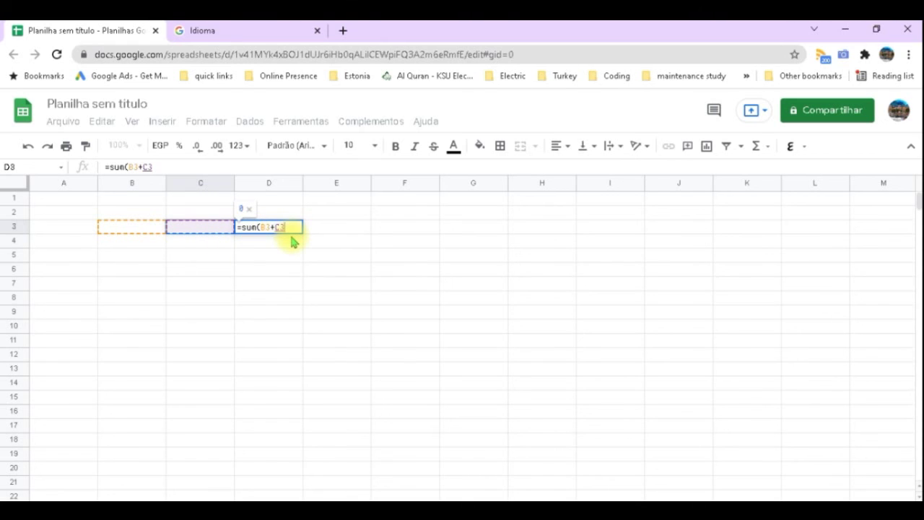
text())
key(Return)
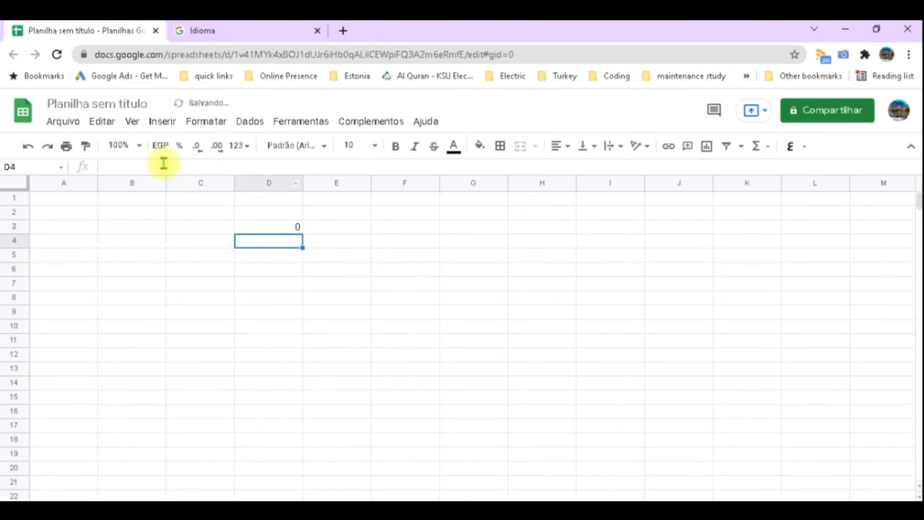
click(254, 228)
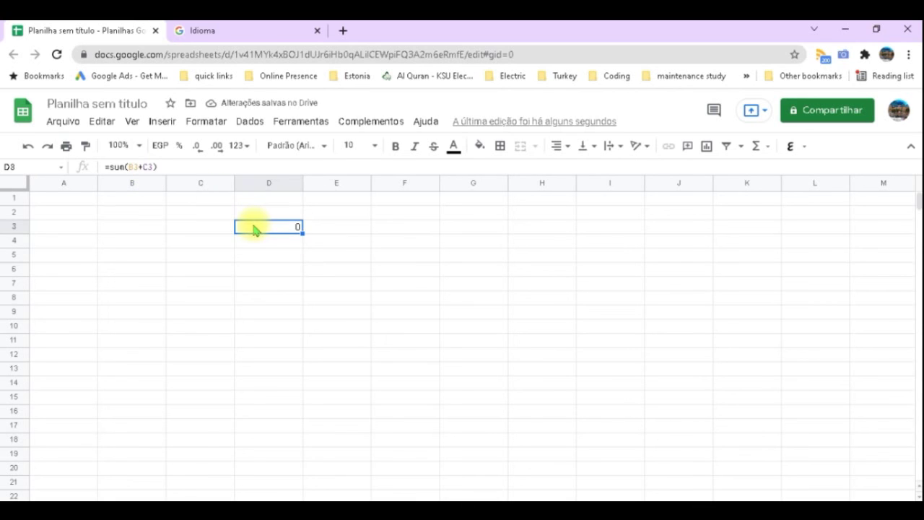
Step: Edit D3's formula and expand the SUM hint into the full Portuguese help card
click(136, 167)
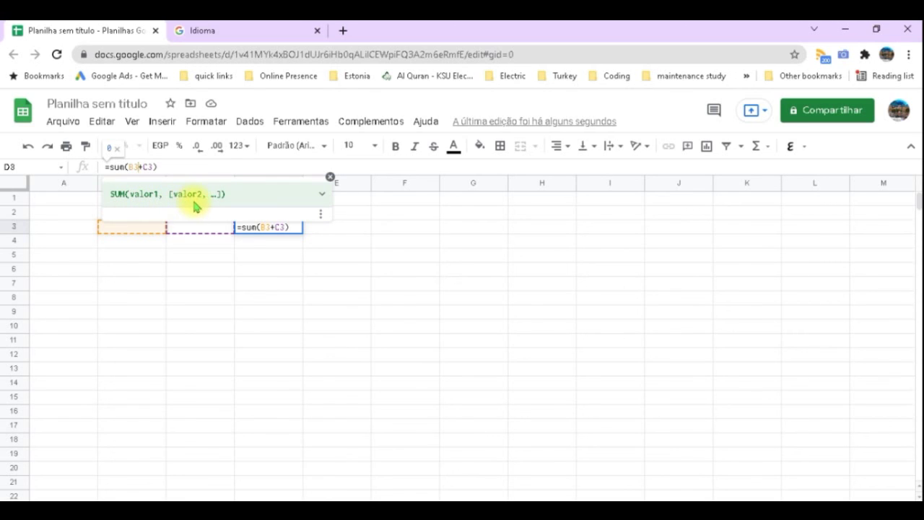
click(321, 195)
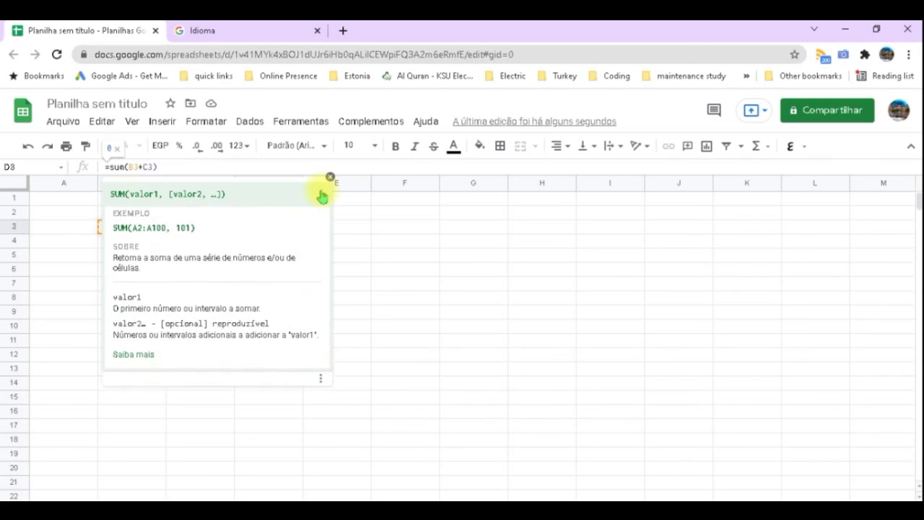